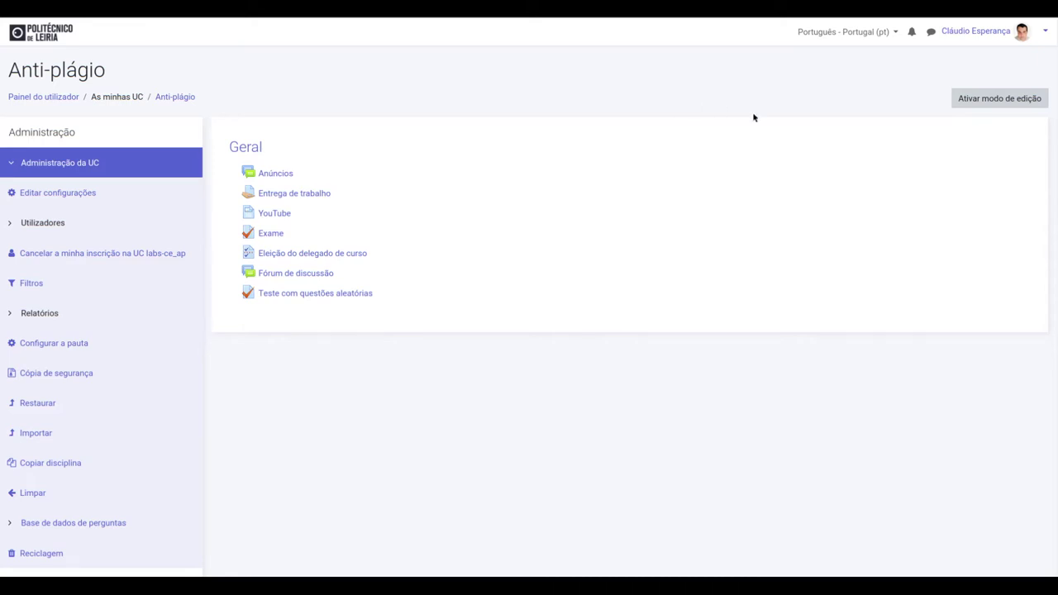
Step: Turn on editing and choose Ferramenta externa from the activity chooser
left_click(1038, 101)
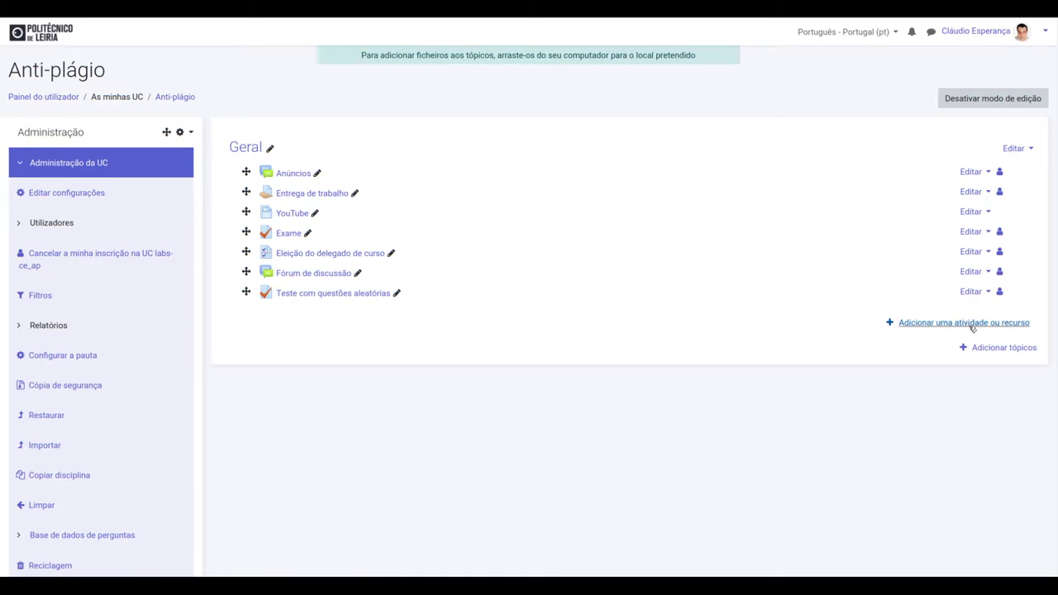
left_click(973, 323)
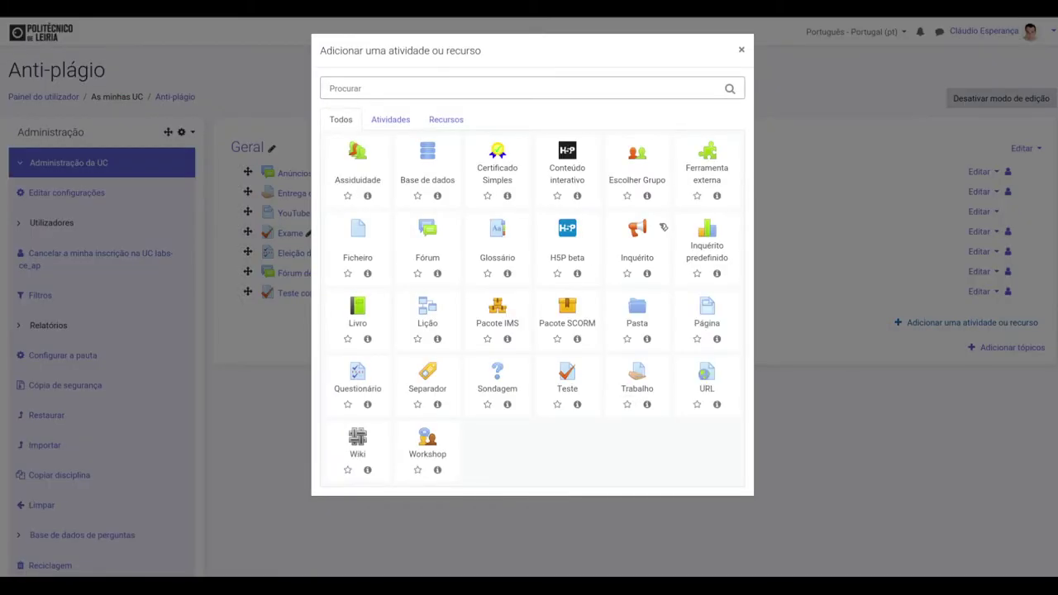
left_click(714, 164)
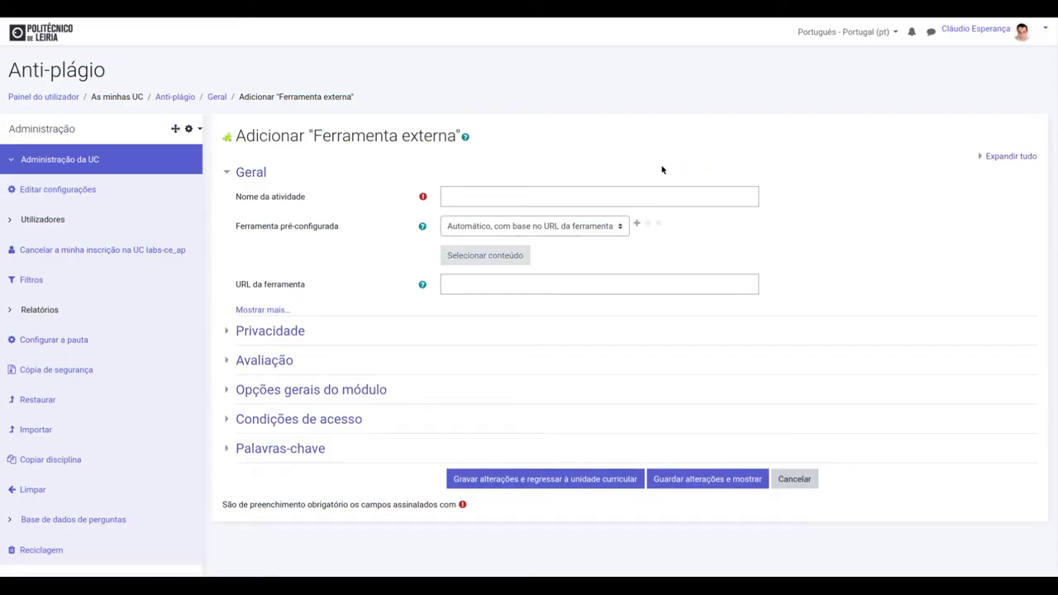
Step: Name the activity 'Entrega trabalho 1 e 2', select the Anti plágio (Google Assignments) tool, and save and display it
left_click(614, 193)
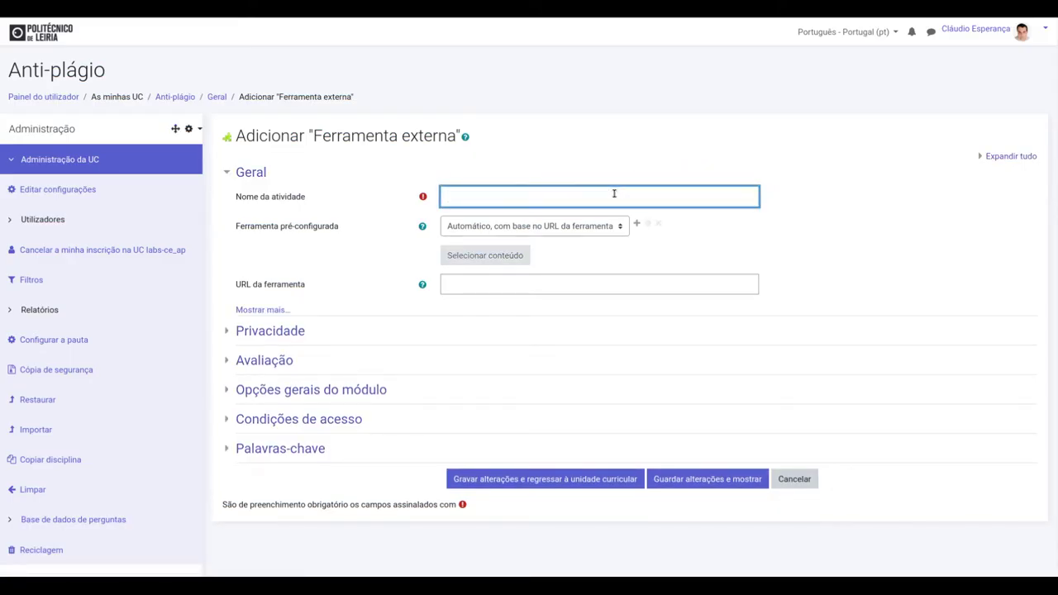
type("Entrega trabalho 1 e 2")
left_click(584, 228)
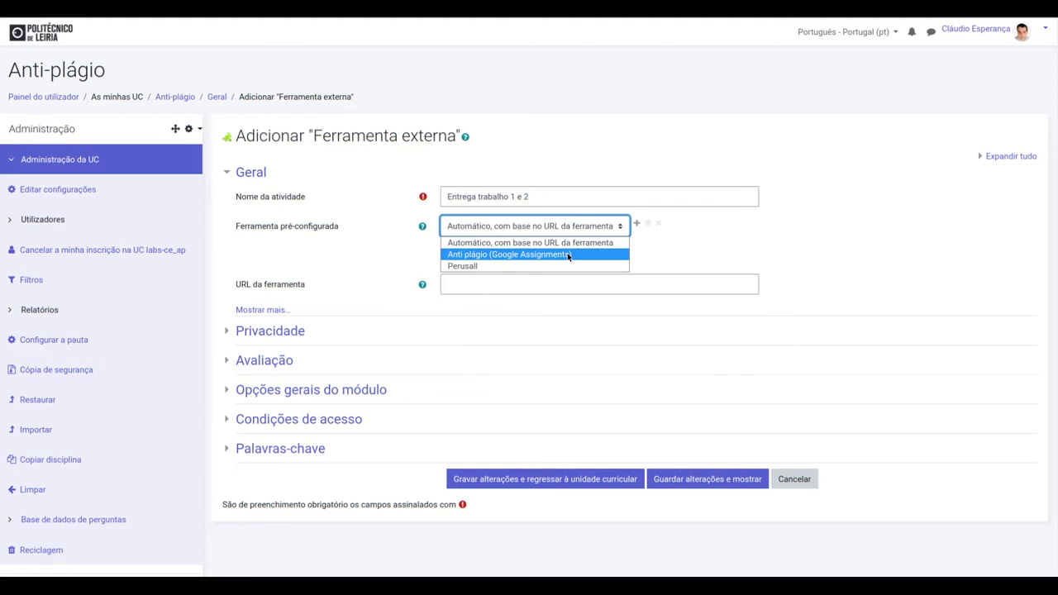
left_click(569, 256)
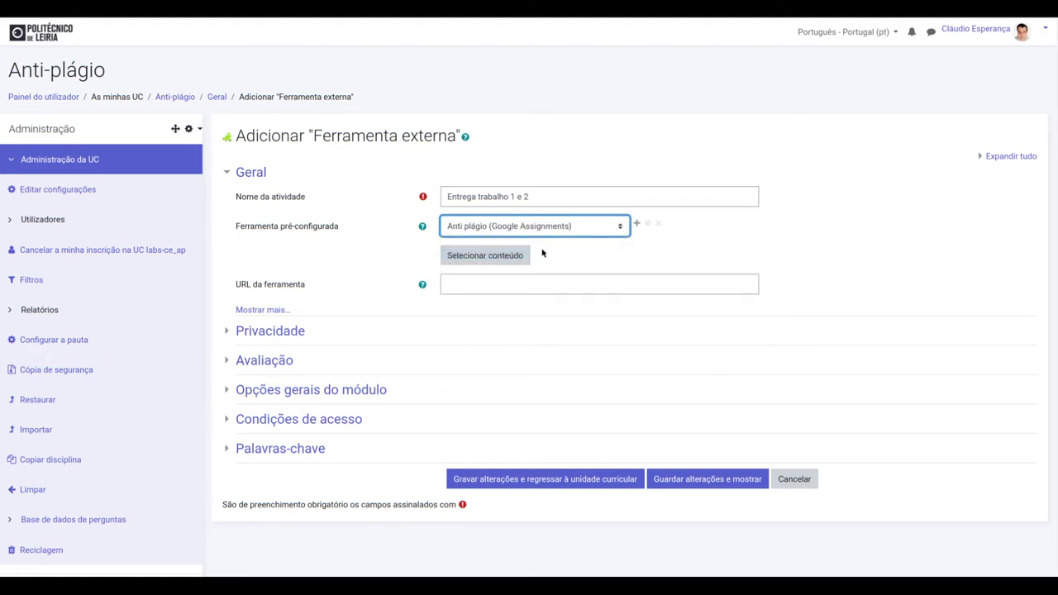
left_click(724, 479)
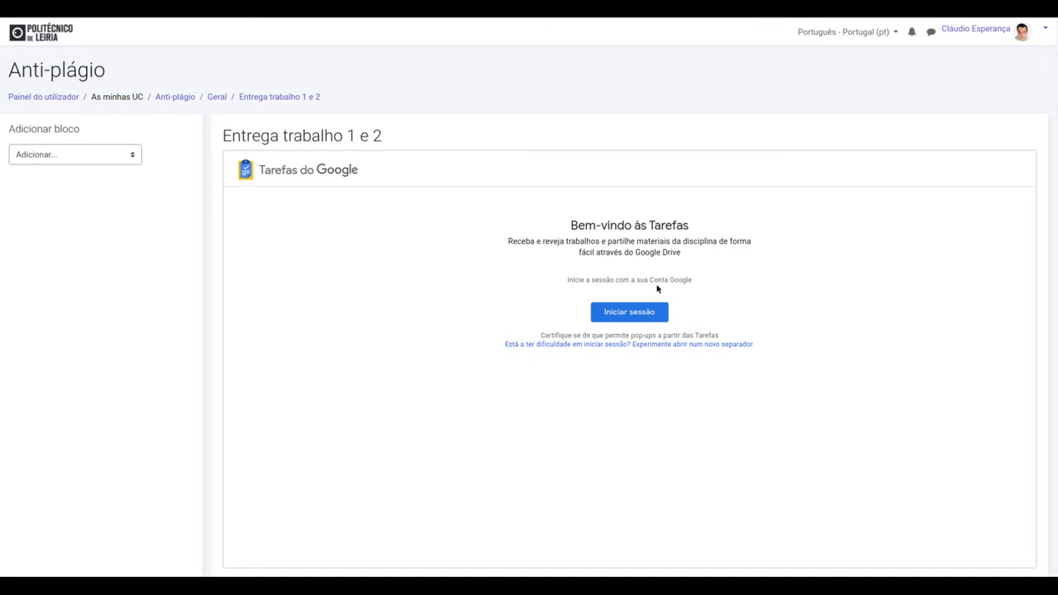
Step: Start the Google sign-in and enter the account's e-mail address
left_click(629, 313)
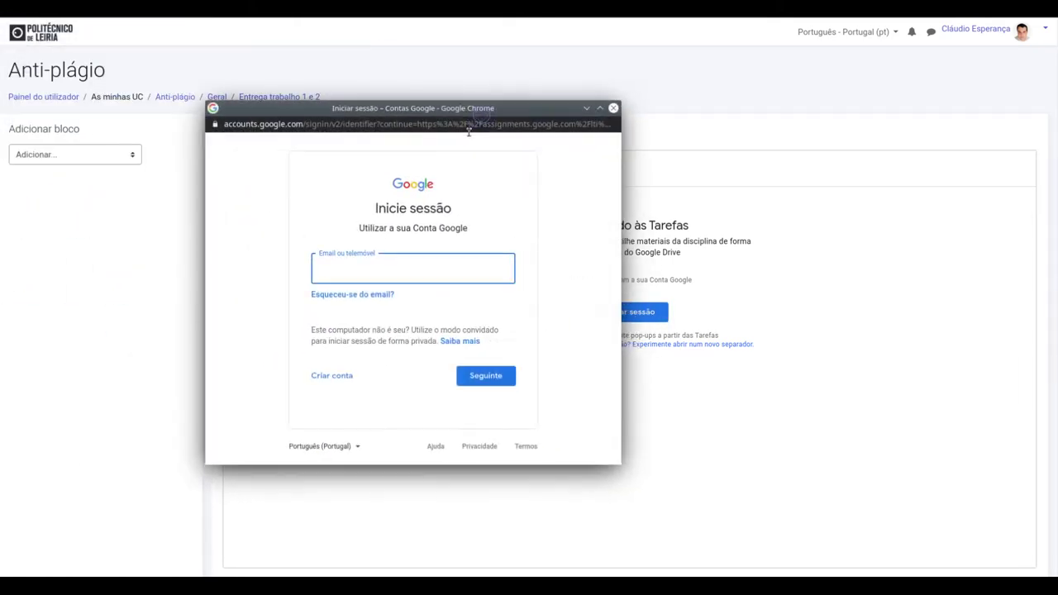
left_click(425, 270)
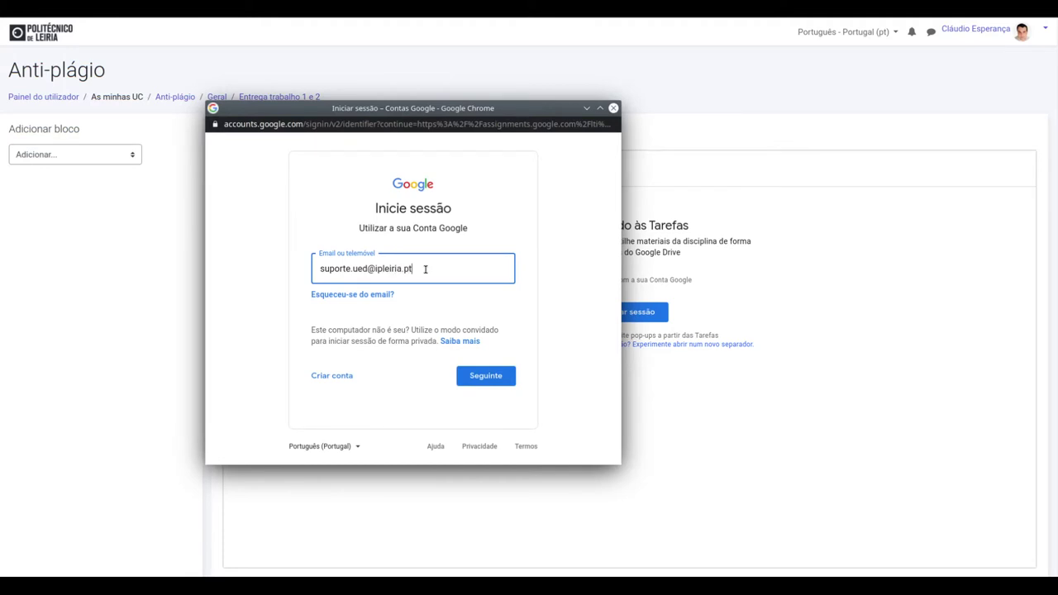
left_click(486, 376)
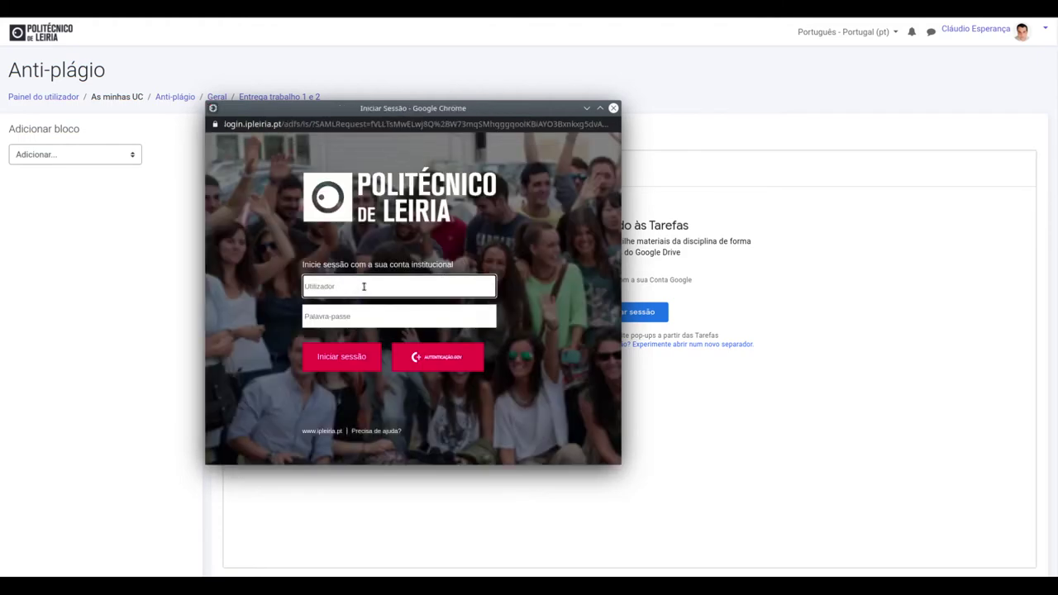
Step: Enter the institutional username and password and submit the login
key("Tab")
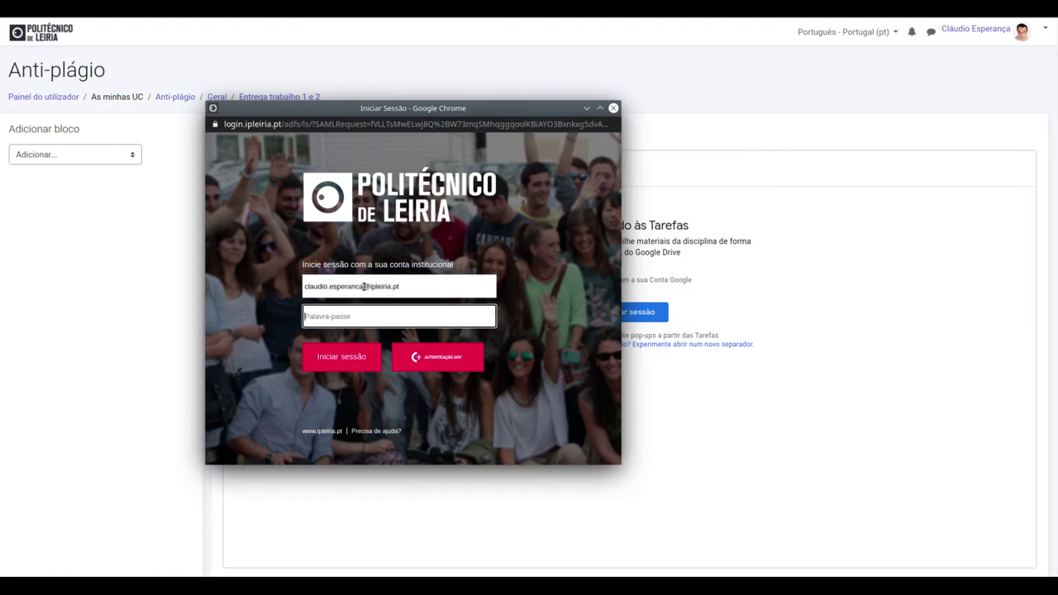
type("••••••••••")
key("Return")
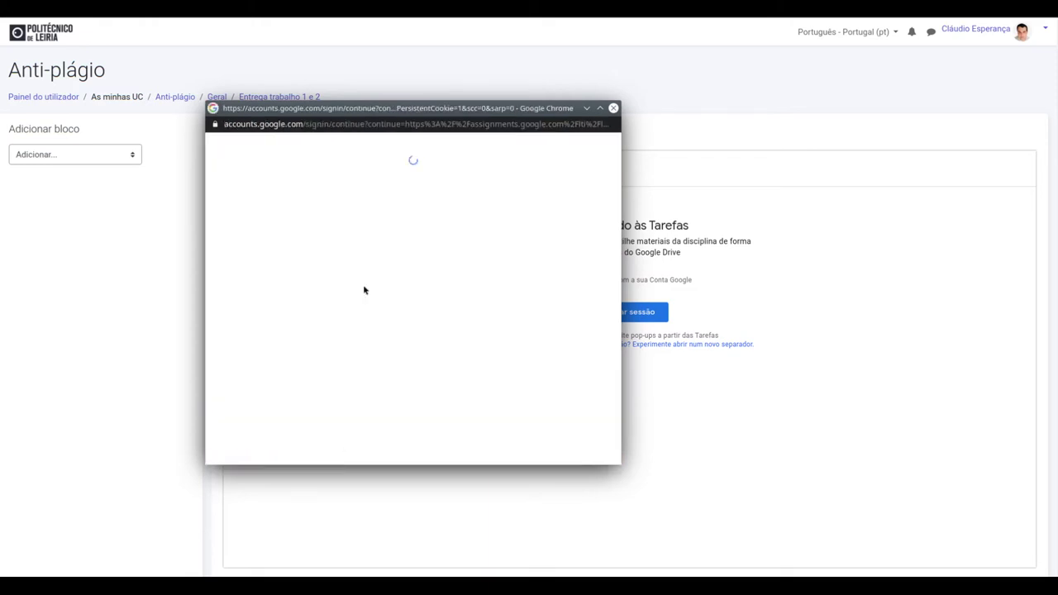
Step: Move the popup windows aside and confirm Link in the Link Google Account dialog
left_click_drag(506, 108, 415, 56)
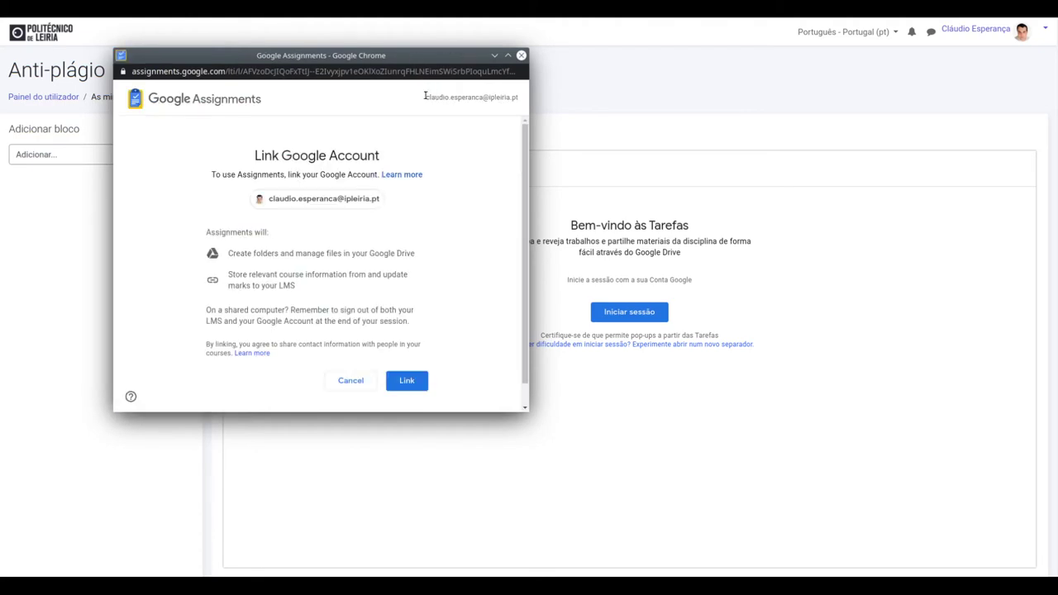
left_click_drag(383, 59, 419, 102)
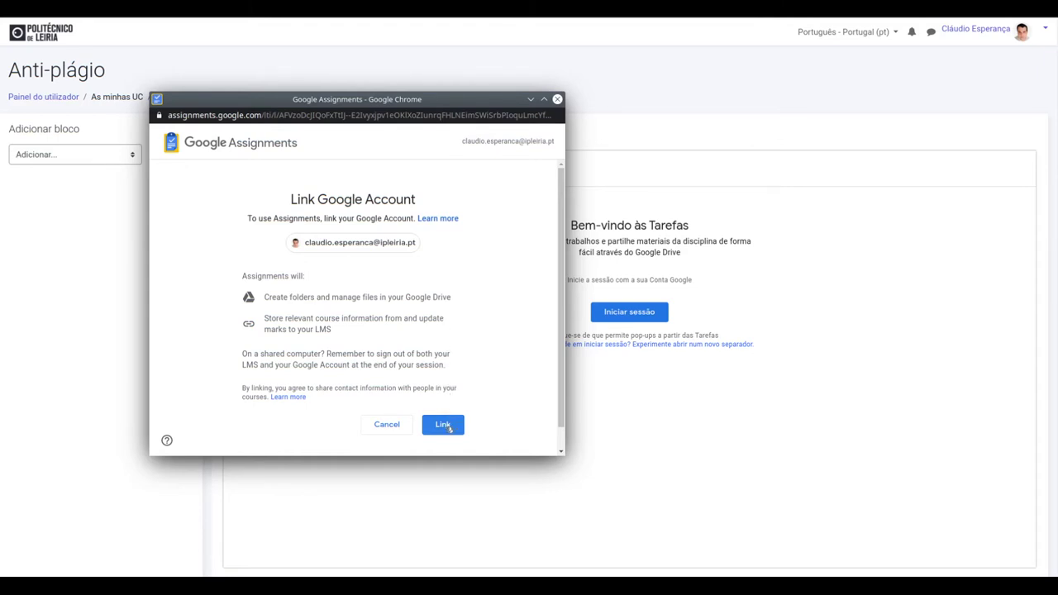
left_click(449, 428)
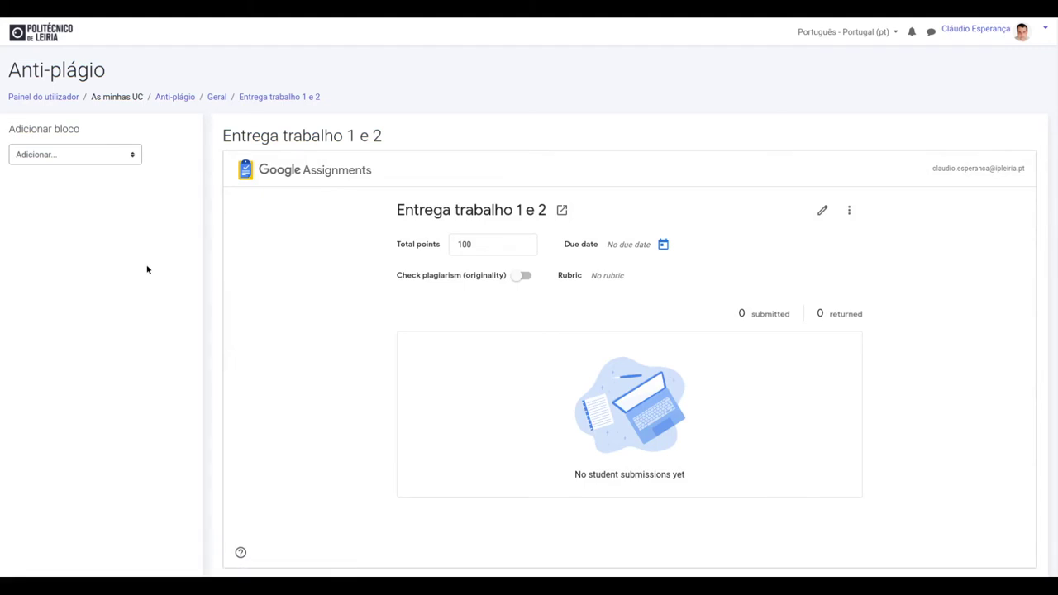
Step: Edit the Total points field from 100 to 200 and confirm the change
scroll(147, 270, "down", 1)
scroll(147, 269, "down", 1)
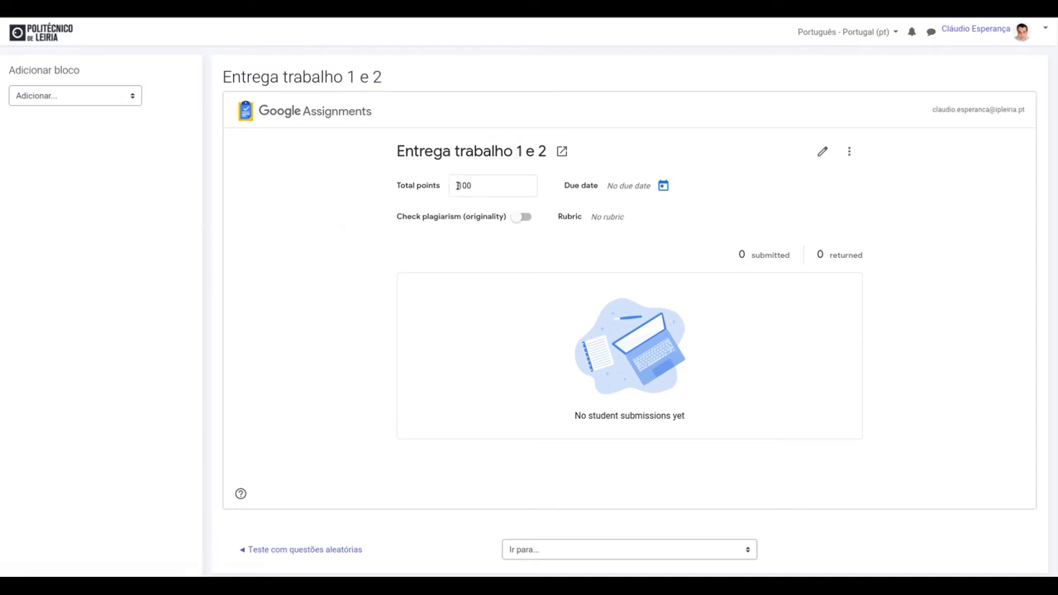
left_click(457, 185)
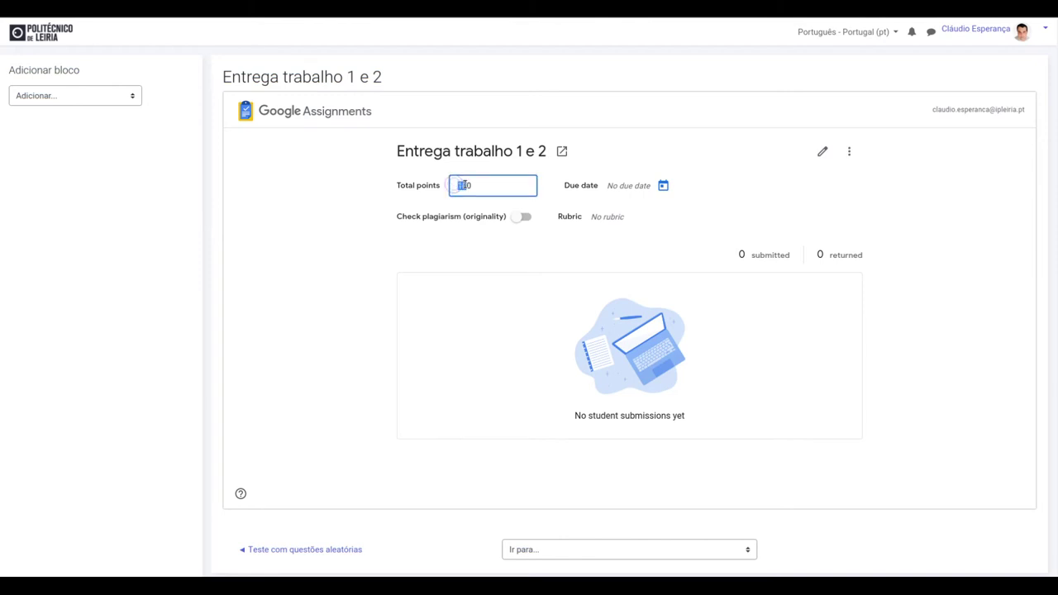
key("BackSpace")
type("2")
left_click(754, 224)
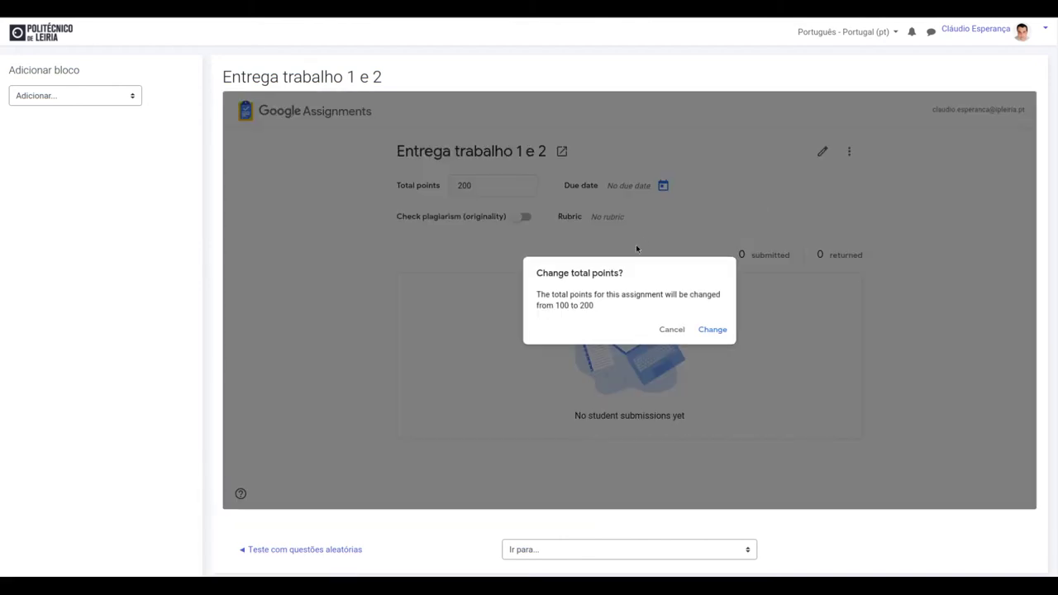
left_click(711, 329)
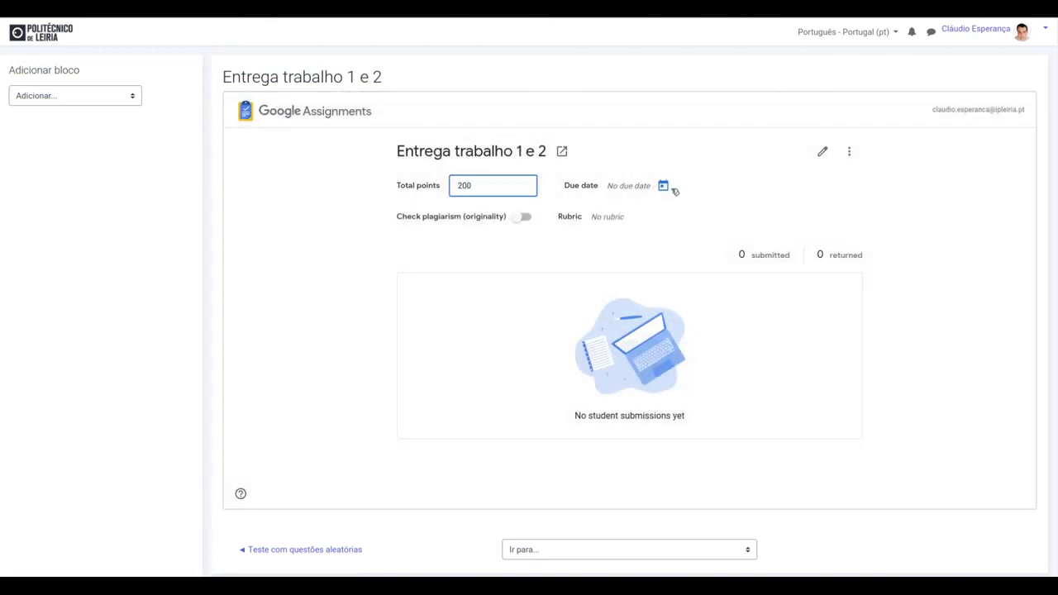
Step: Pick 5 February 2021 in the due date calendar, keeping 23:59, and save
left_click(665, 186)
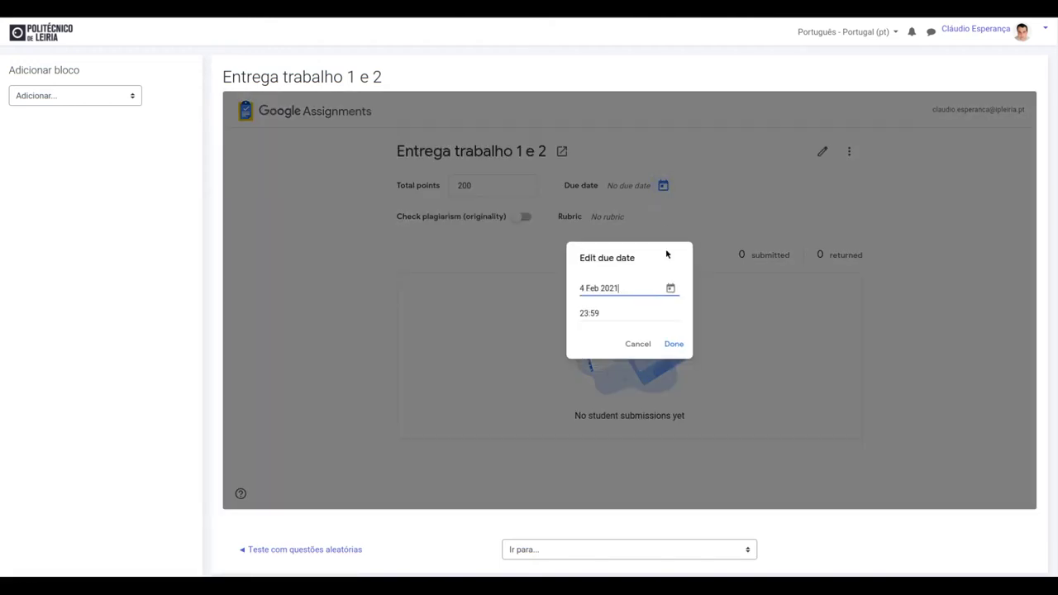
left_click(673, 288)
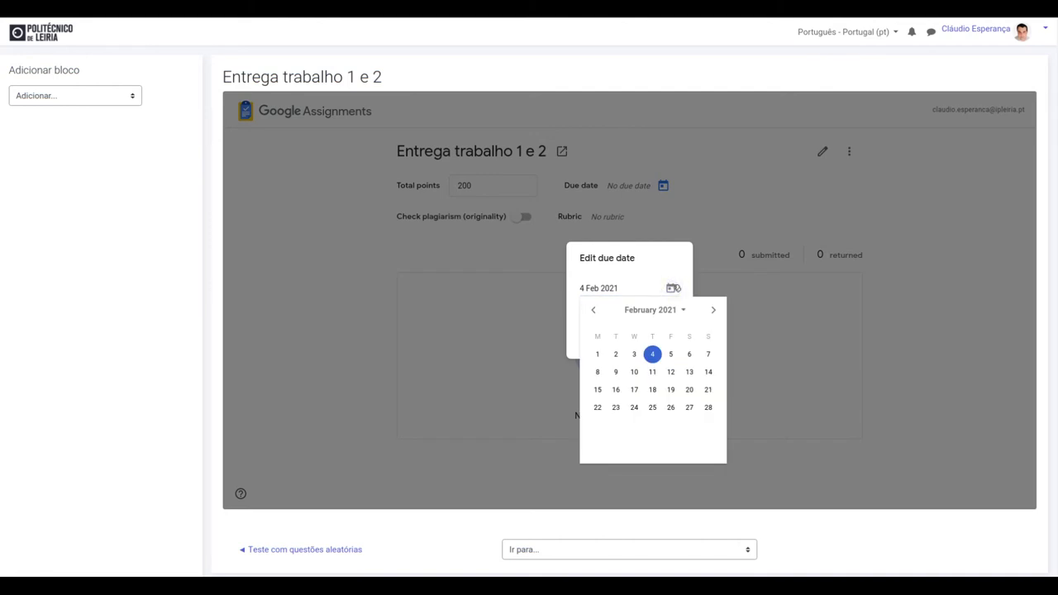
left_click(671, 354)
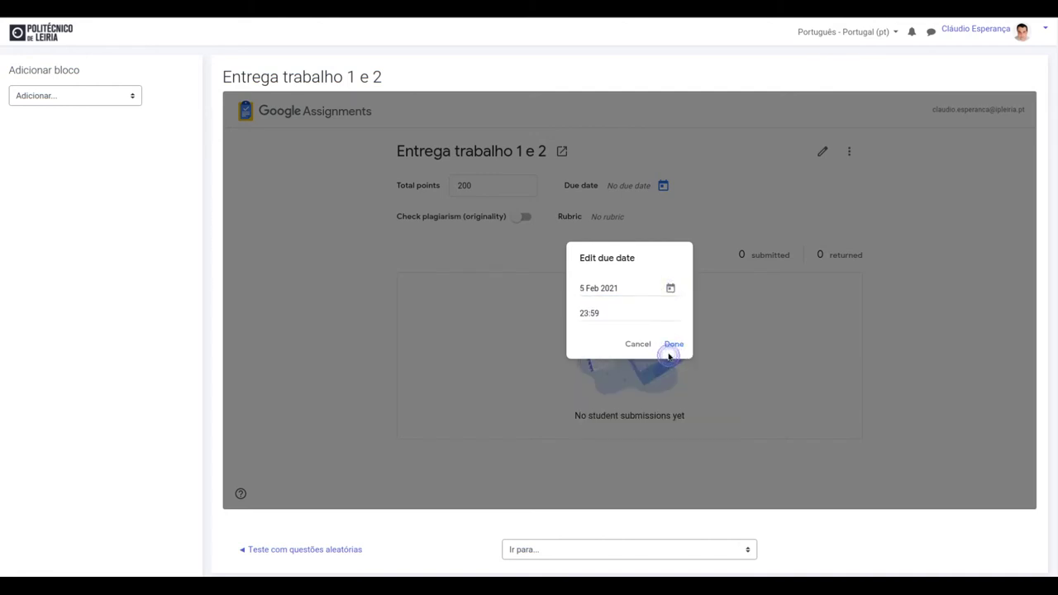
left_click(675, 345)
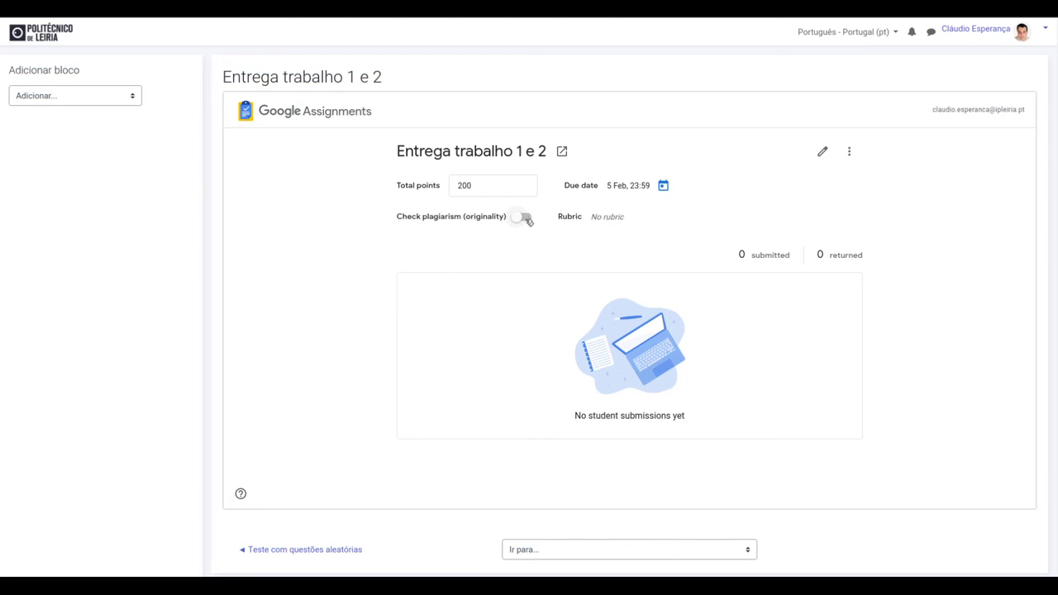
Step: Switch on Check plagiarism (originality) and confirm the Enable originality reports dialog
left_click(525, 217)
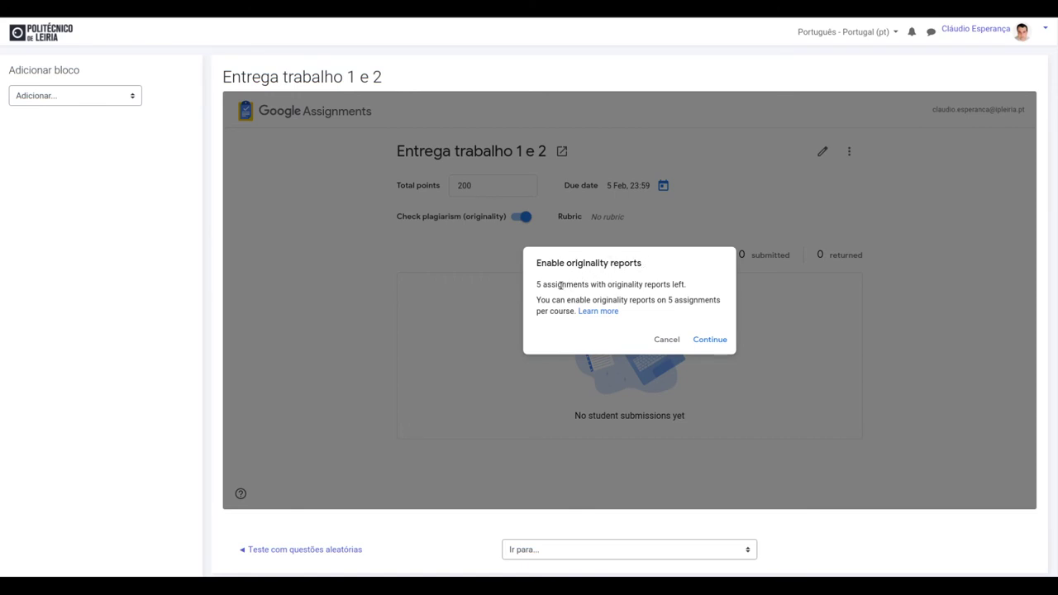
left_click_drag(535, 285, 691, 286)
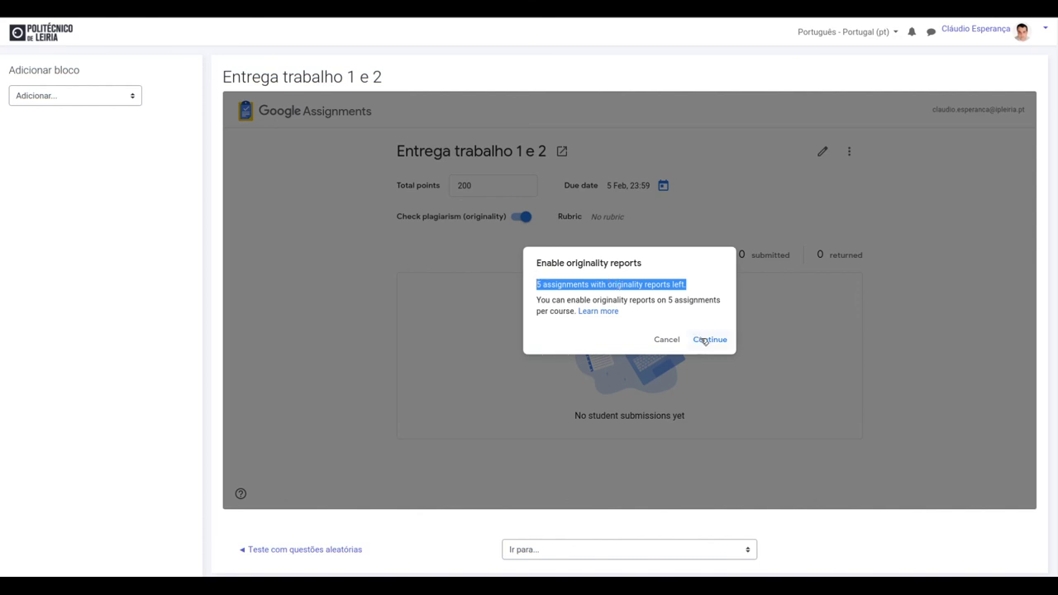
left_click(704, 340)
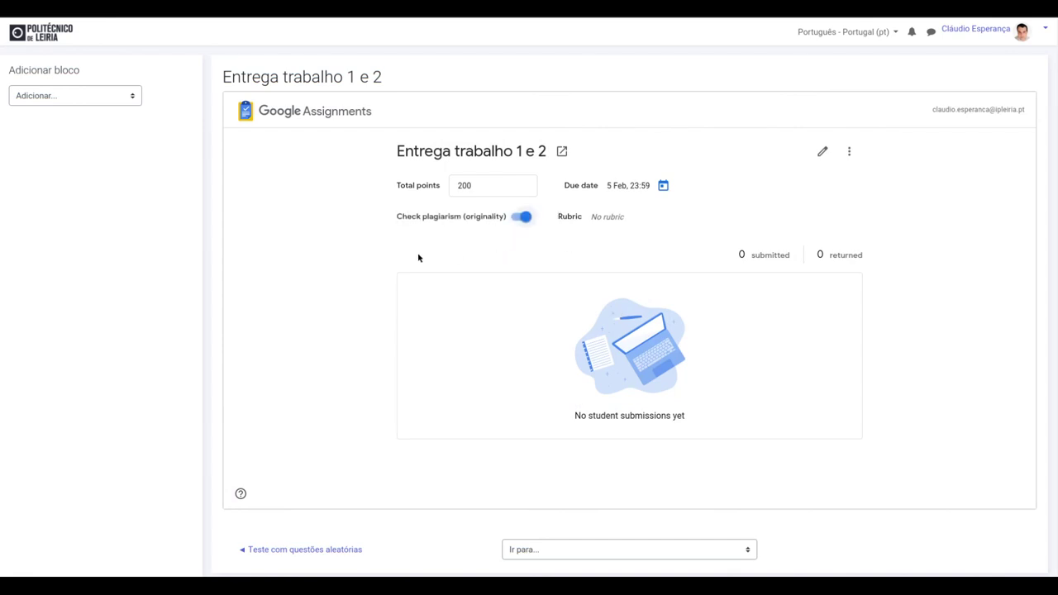
Step: Go back to the Geral section of Anti-plágio and turn editing off
scroll(465, 260, "up", 2)
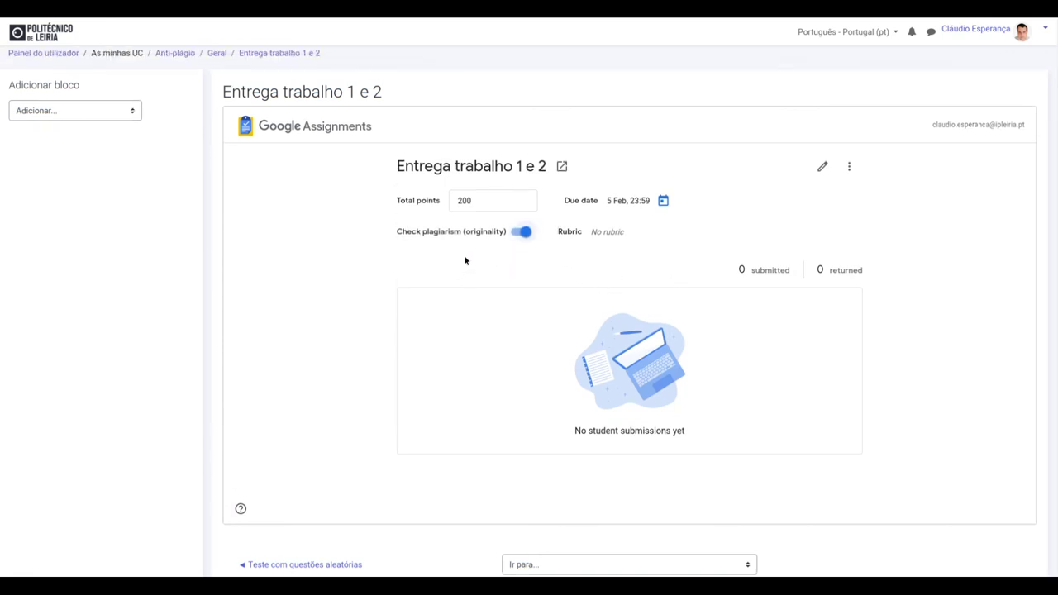
left_click(217, 97)
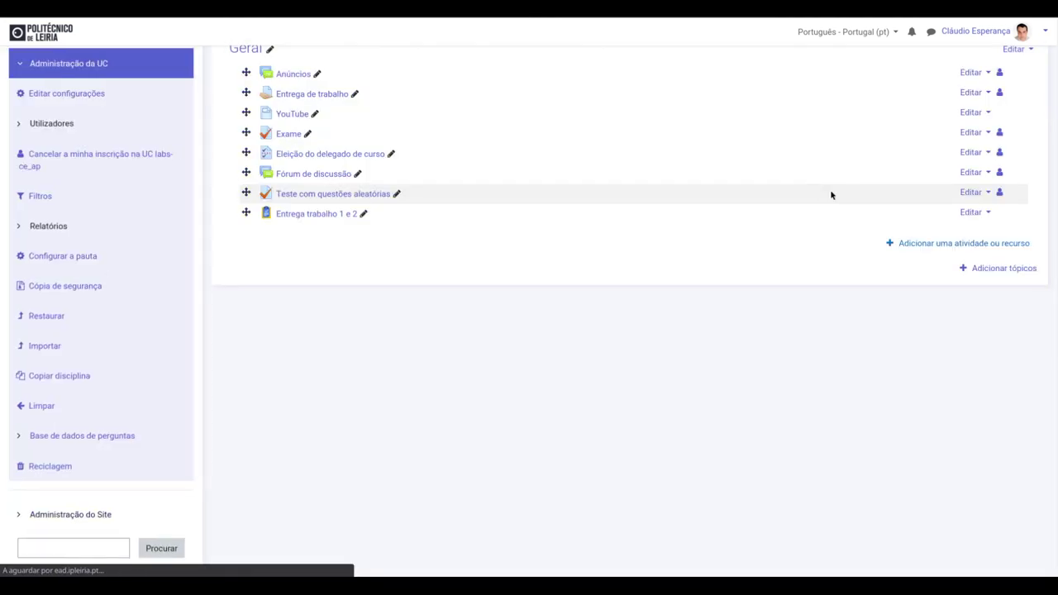
scroll(897, 223, "up", 2)
left_click(999, 97)
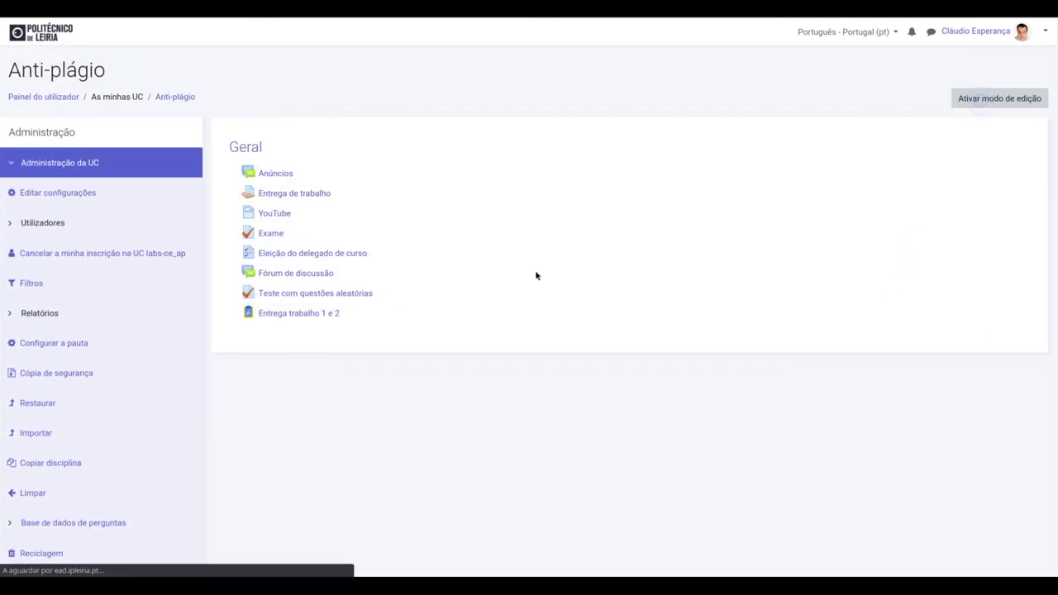